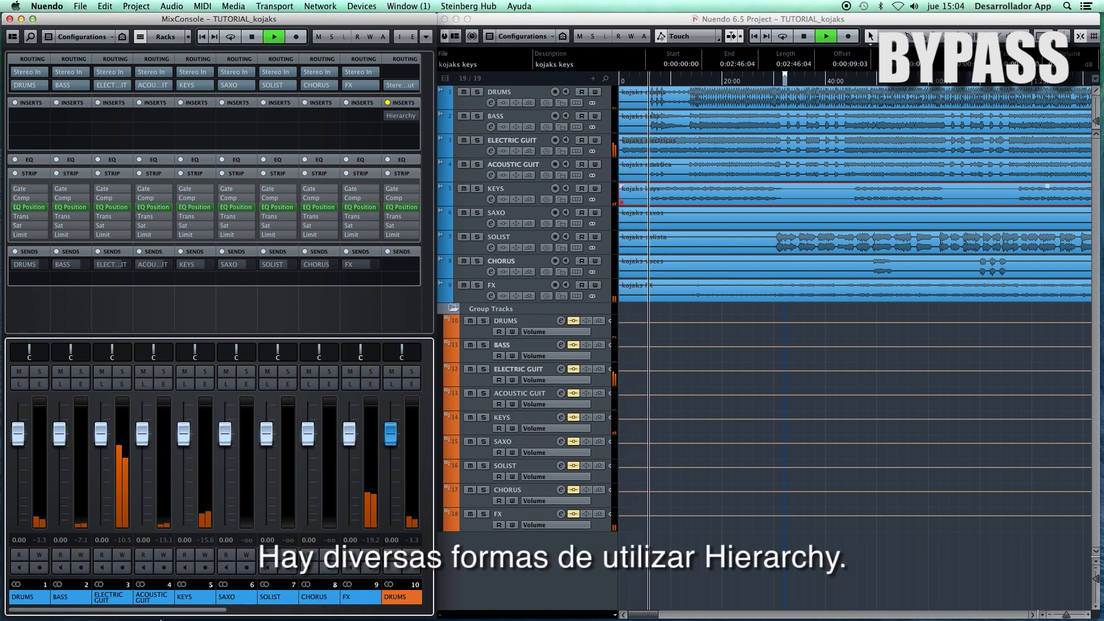
- Scroll the MixConsole to the group channels and Stereo Out, and stop playback
left_click_drag(172, 614, 423, 607)
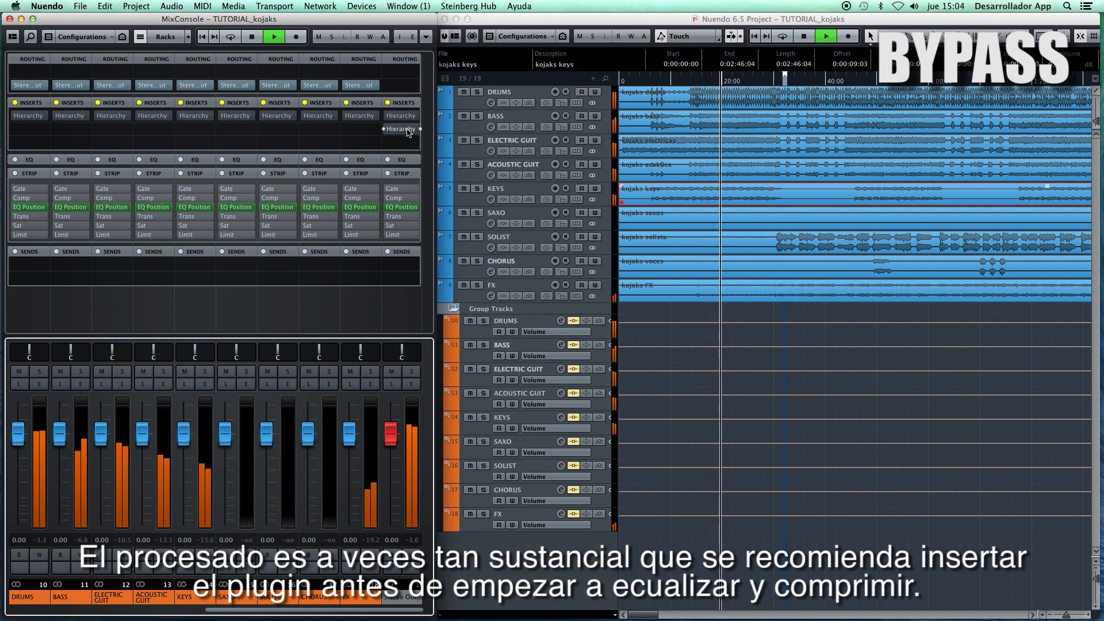
key("space")
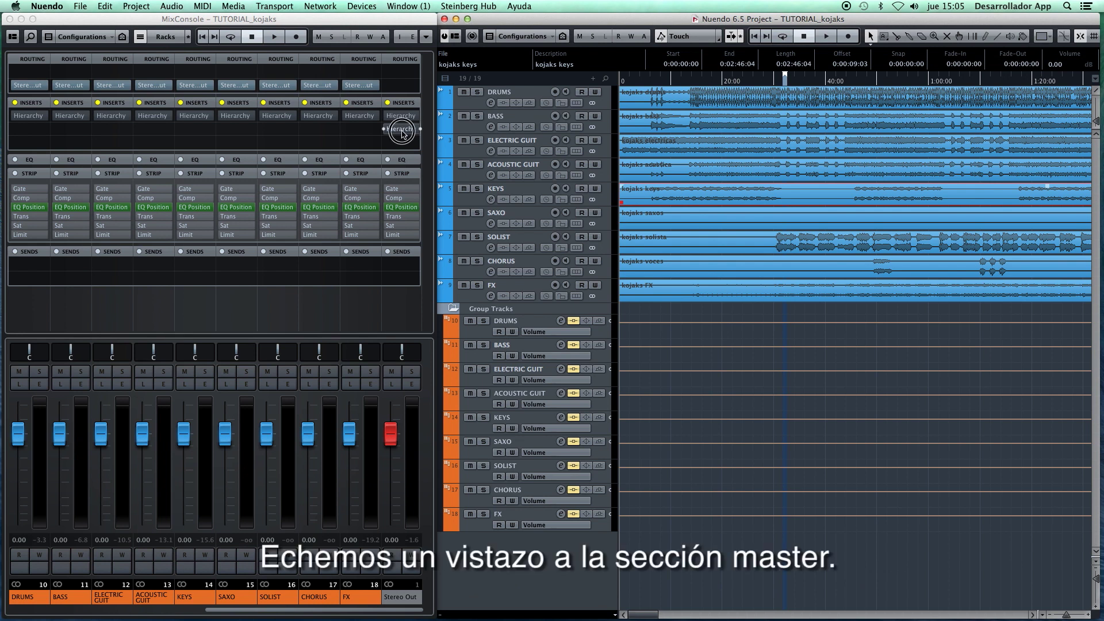
left_click(401, 133)
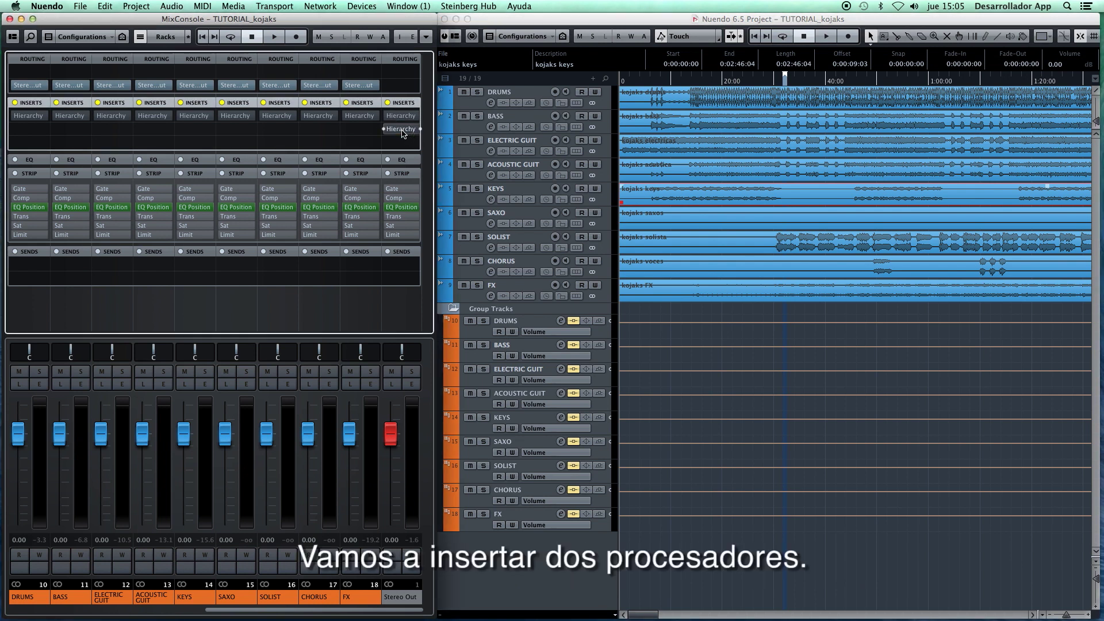
- Activate the second Stereo Out Hierarchy with the ROCK style, then bypass it to compare
left_click(402, 133)
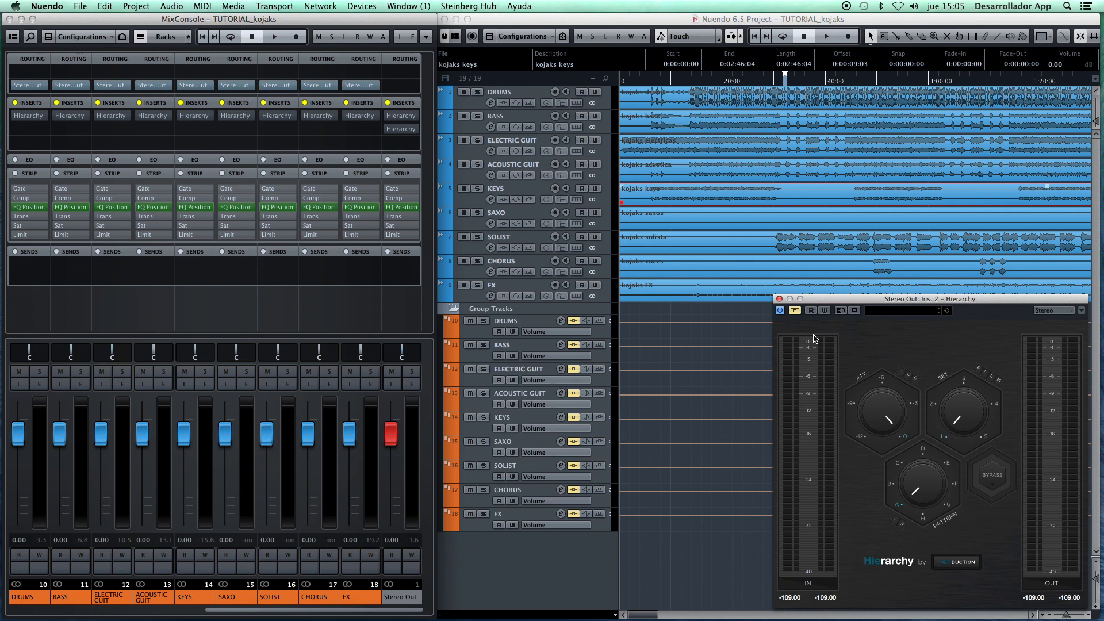
left_click(796, 314)
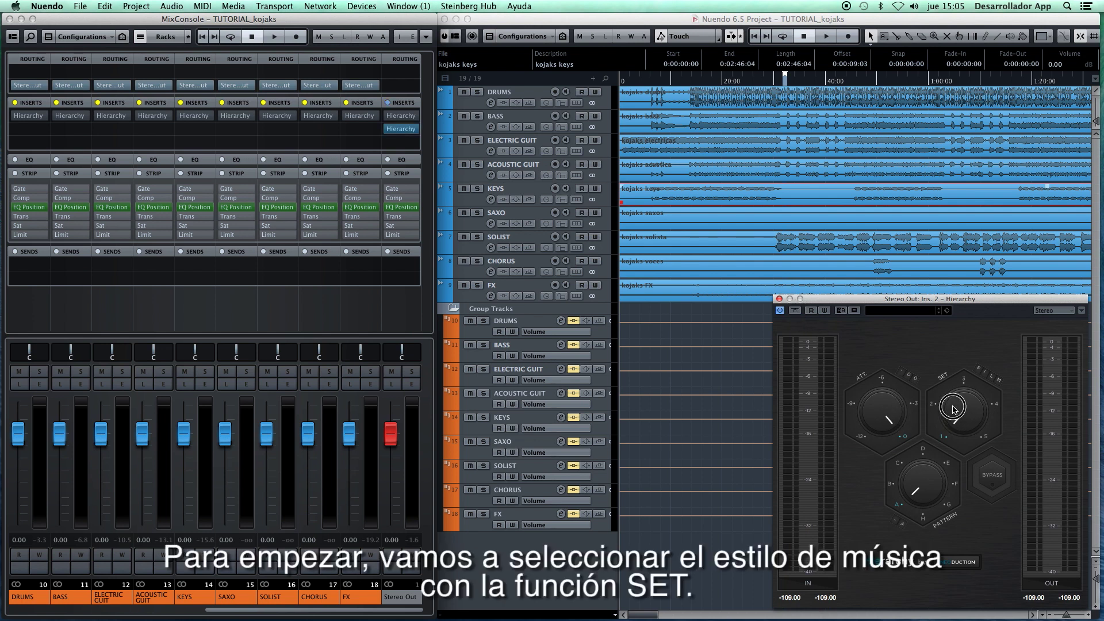
left_click(961, 351)
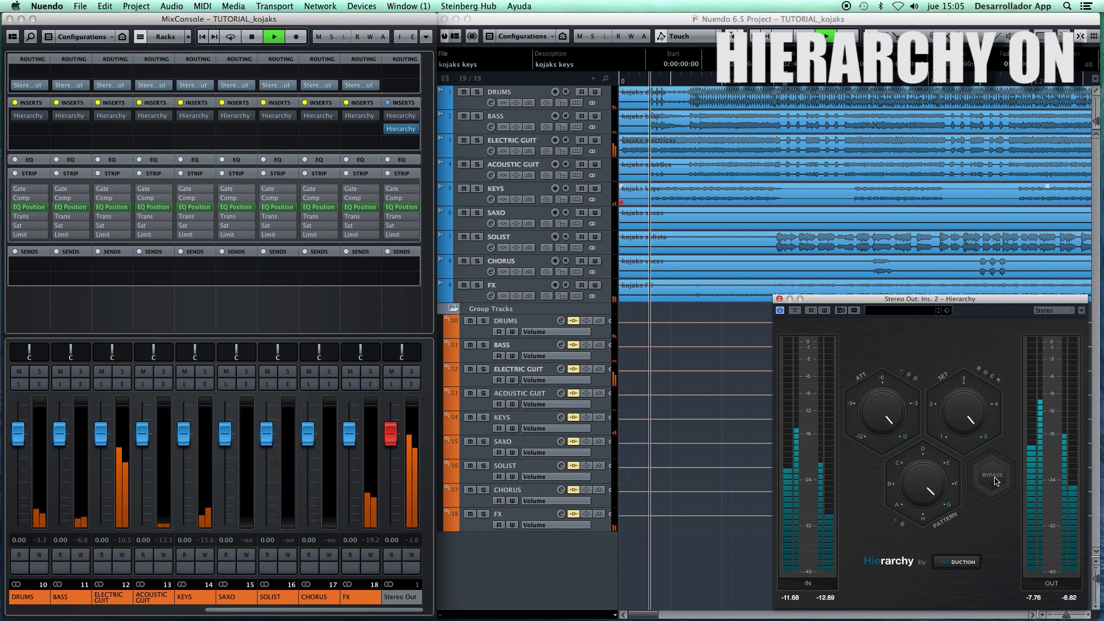
left_click(993, 476)
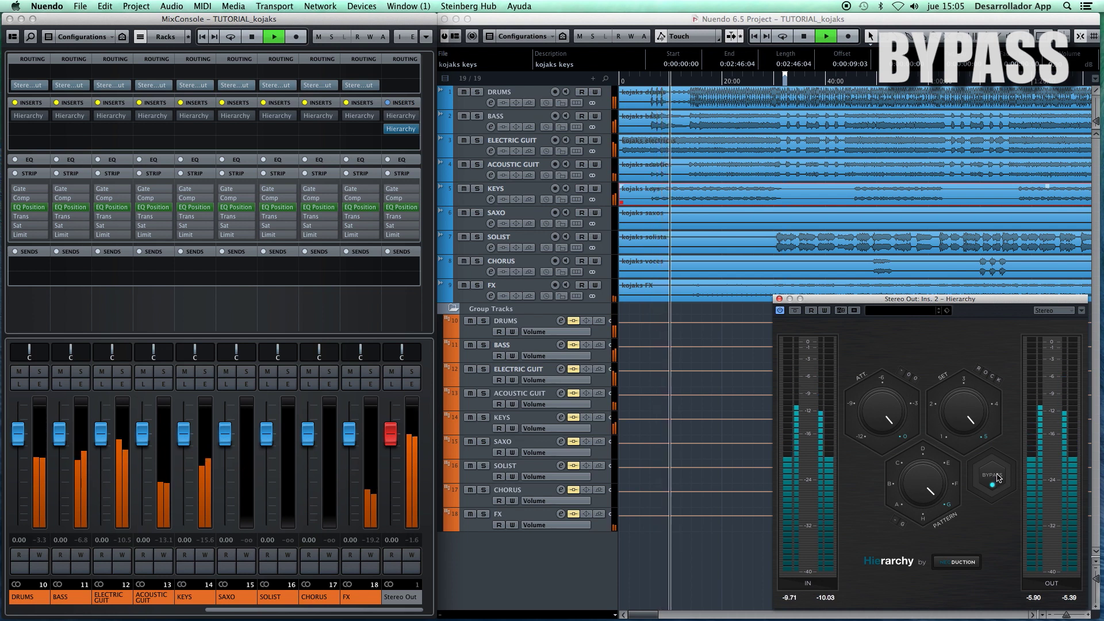
- Change the second Hierarchy's pattern from G to F and back to G, leaving it active
left_click(996, 477)
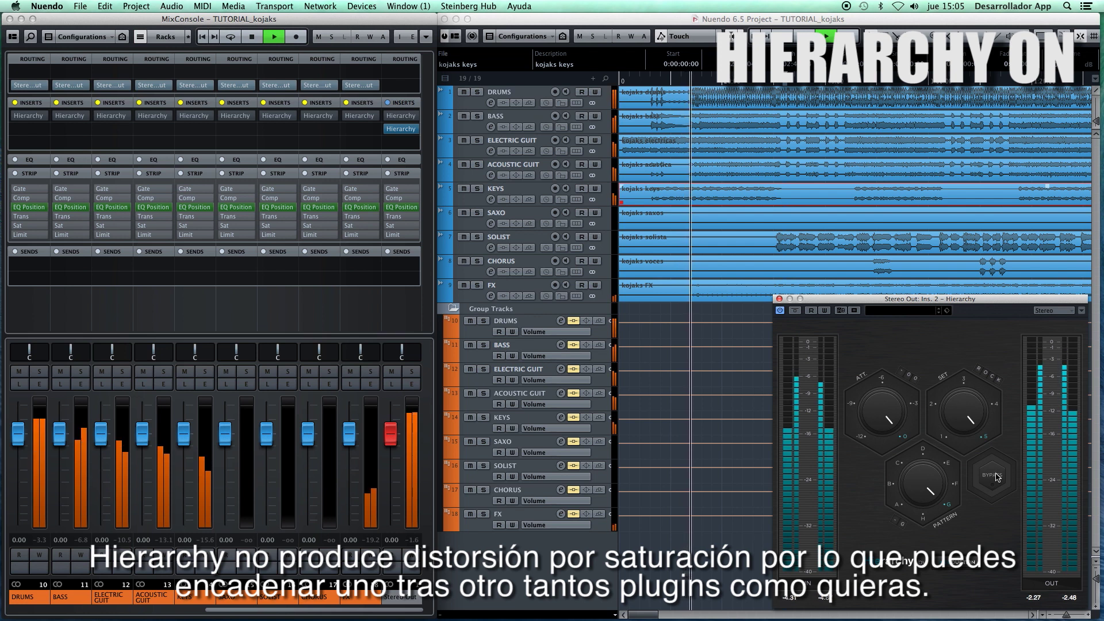
mouse_move(930, 491)
left_mouse_down()
mouse_move(927, 464)
mouse_move(928, 483)
left_mouse_up()
left_click(999, 479)
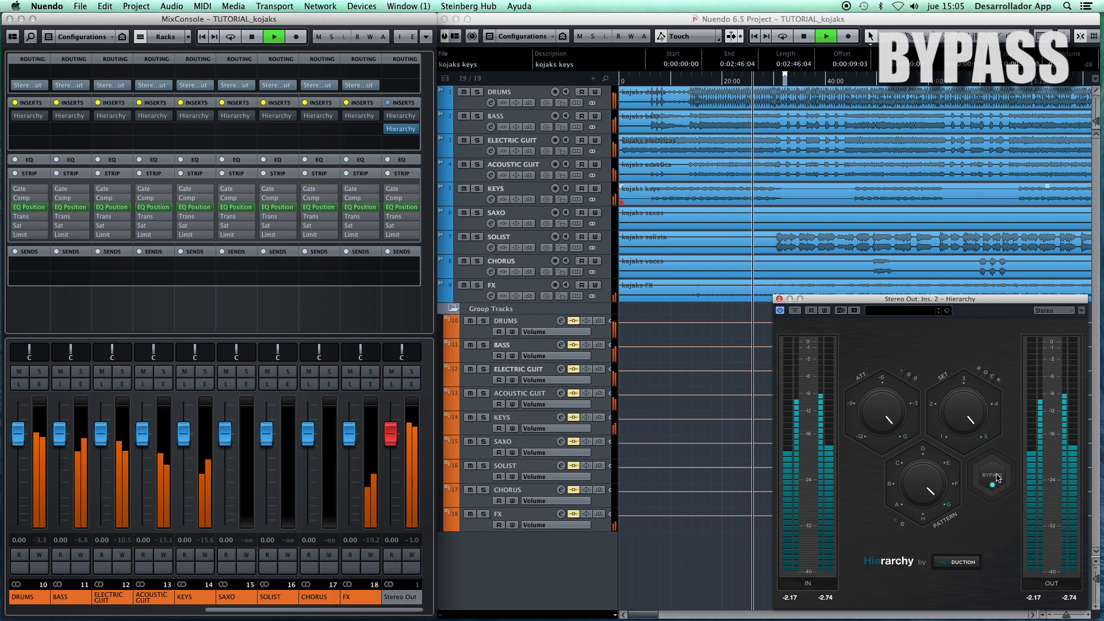
left_click(996, 477)
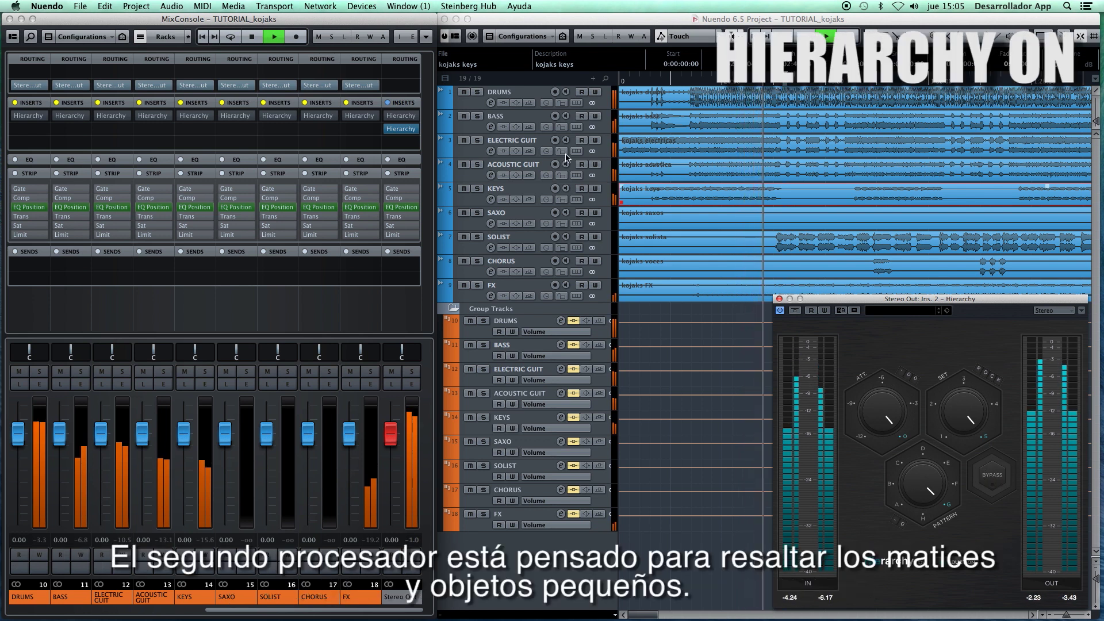
- Take the first Stereo Out Hierarchy out of bypass, with style ROCK and pattern toward D
left_click(412, 119)
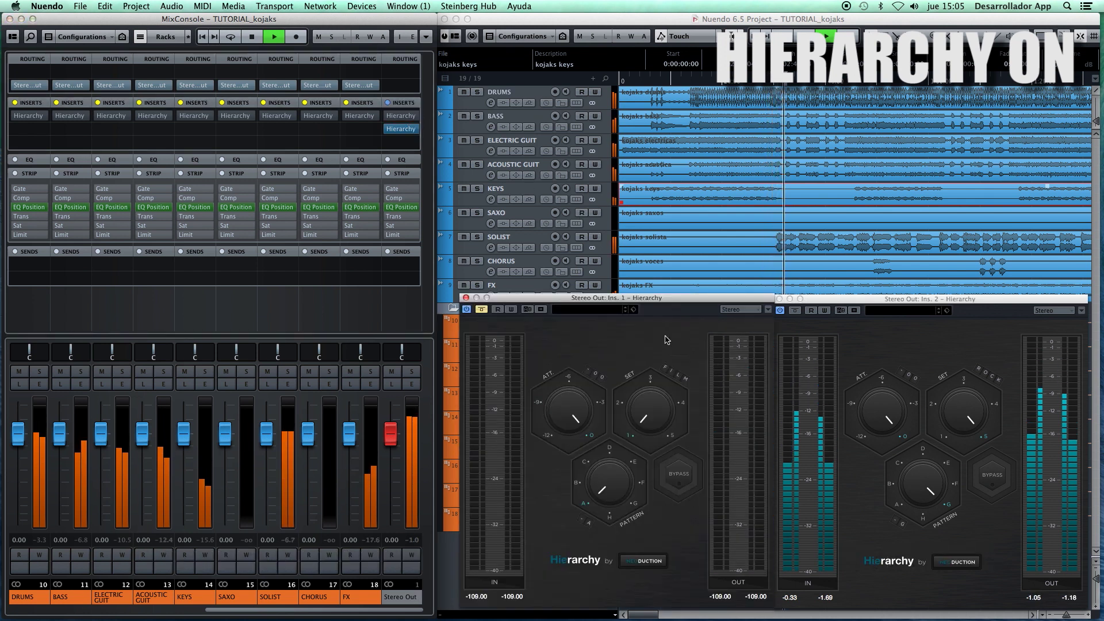
left_click(481, 311)
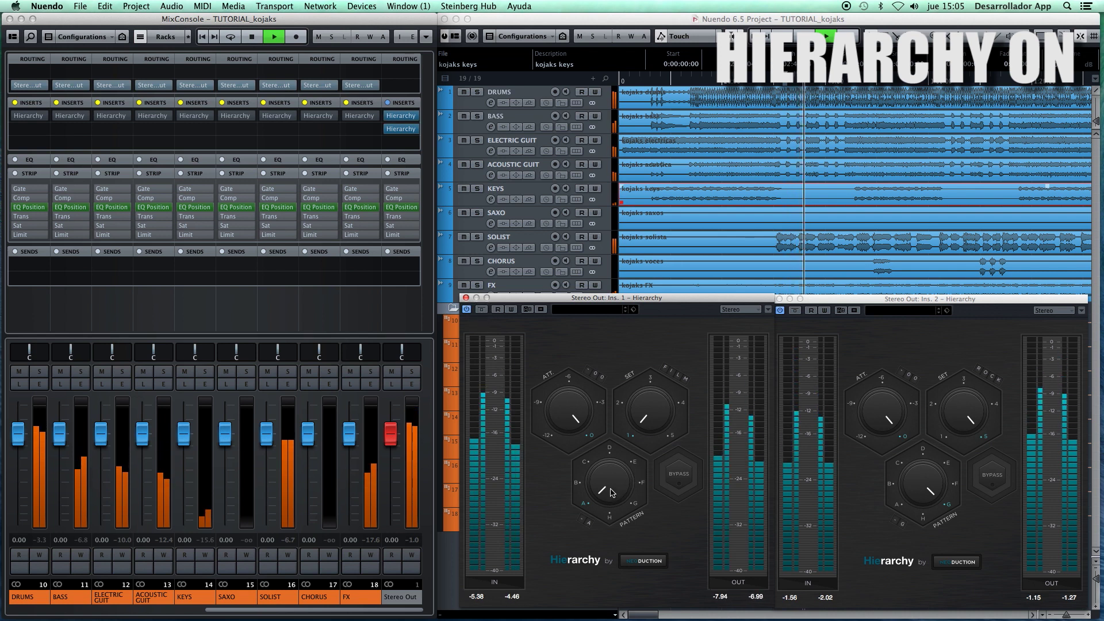
left_click_drag(648, 424, 640, 319)
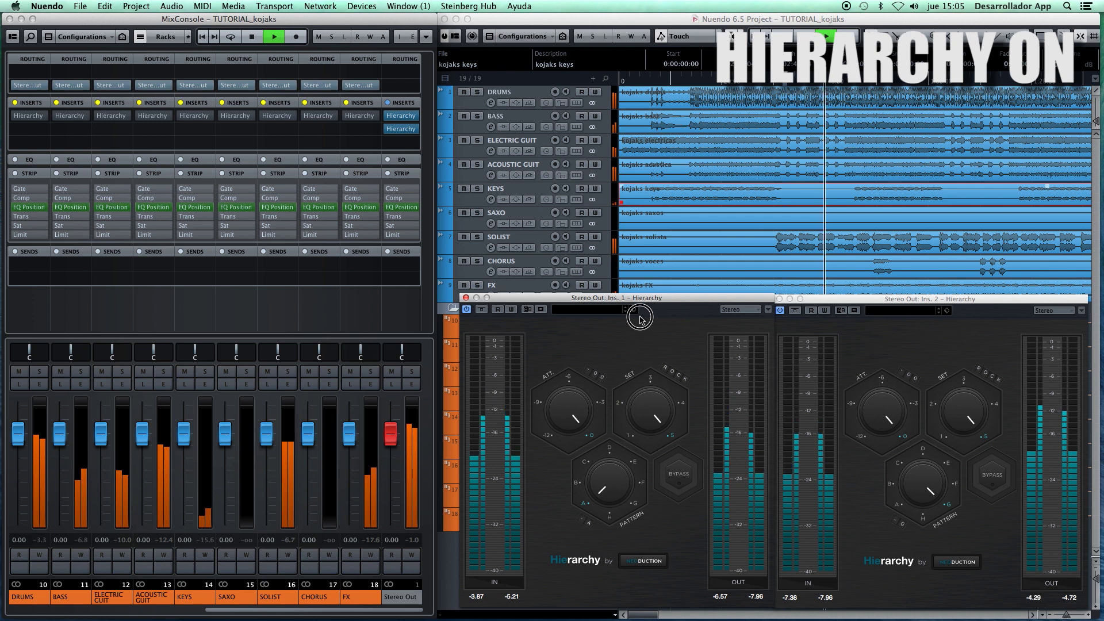
left_click_drag(613, 484, 608, 438)
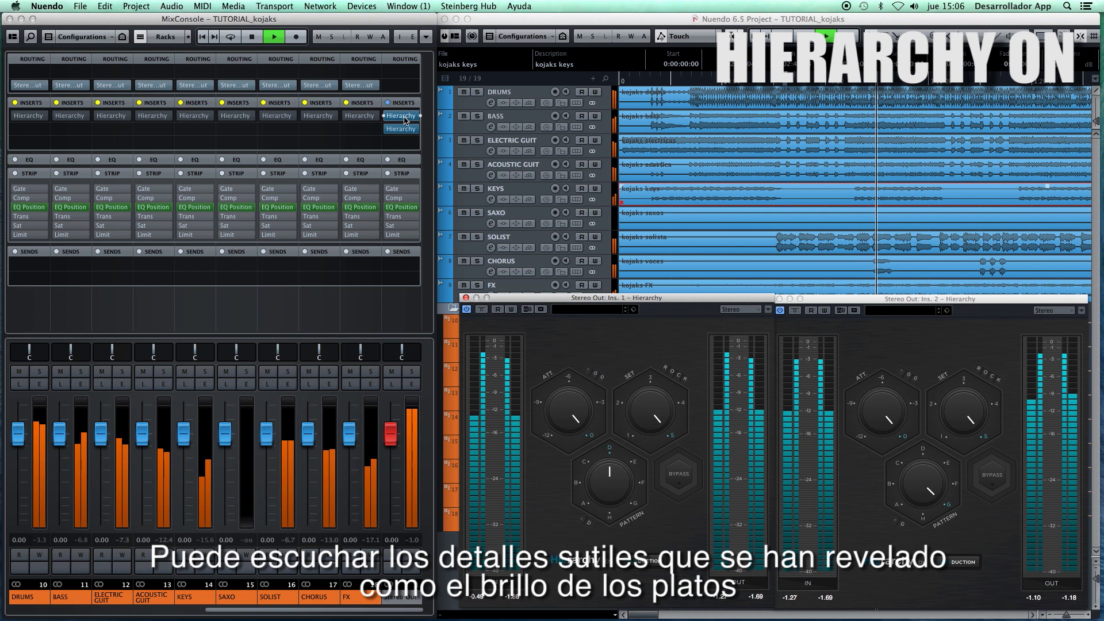
- Bypass and restore the Stereo Out inserts twice to compare, then close the first Hierarchy editor
left_click(390, 104)
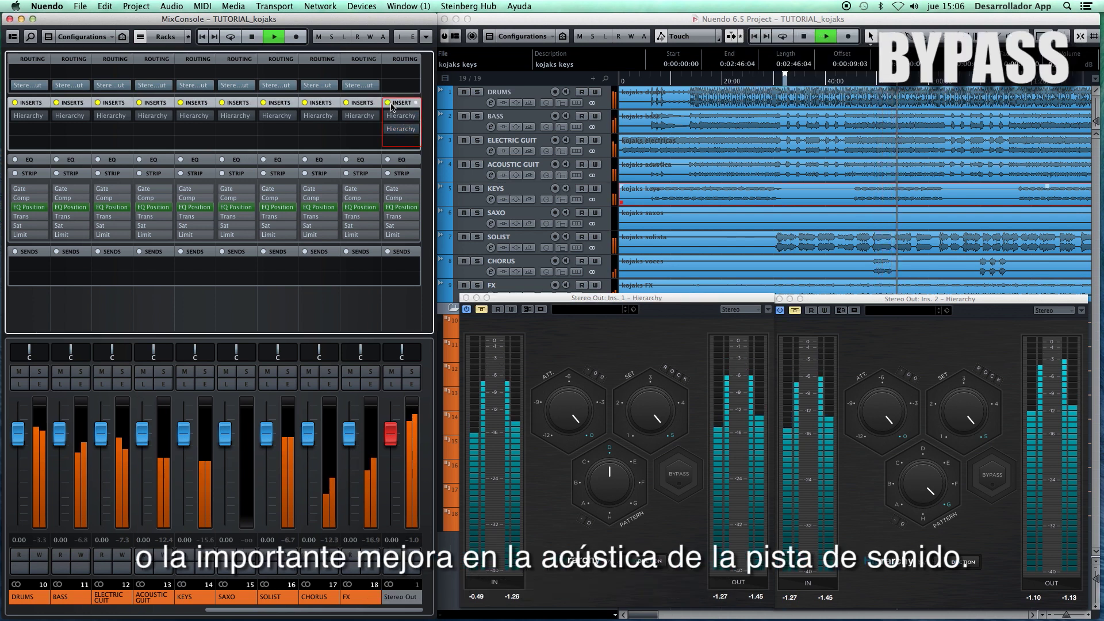
left_click(390, 104)
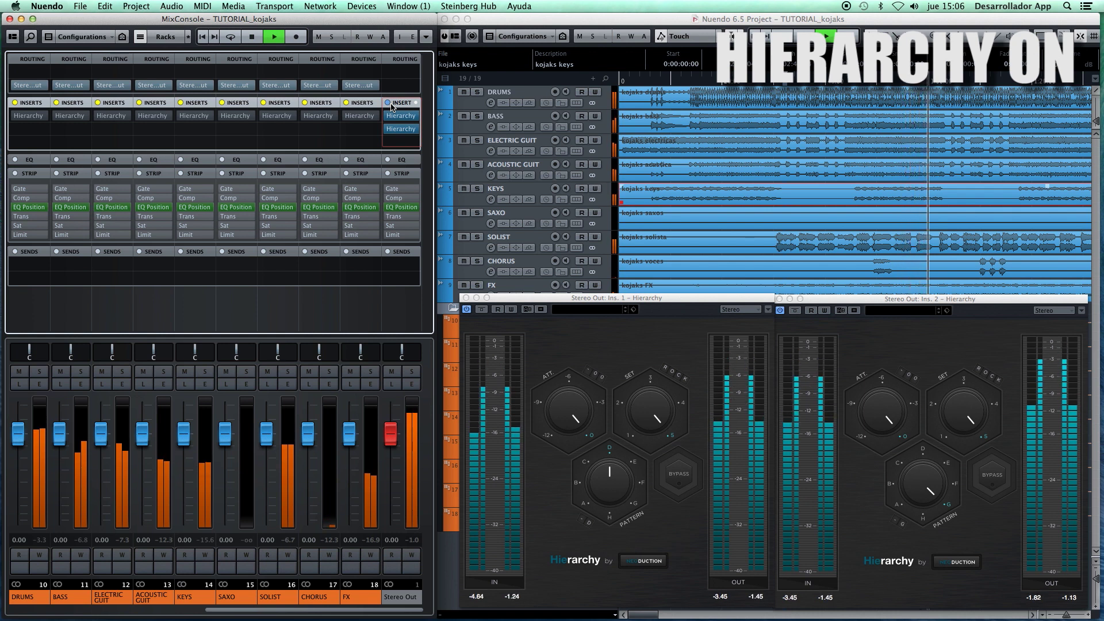
left_click(390, 105)
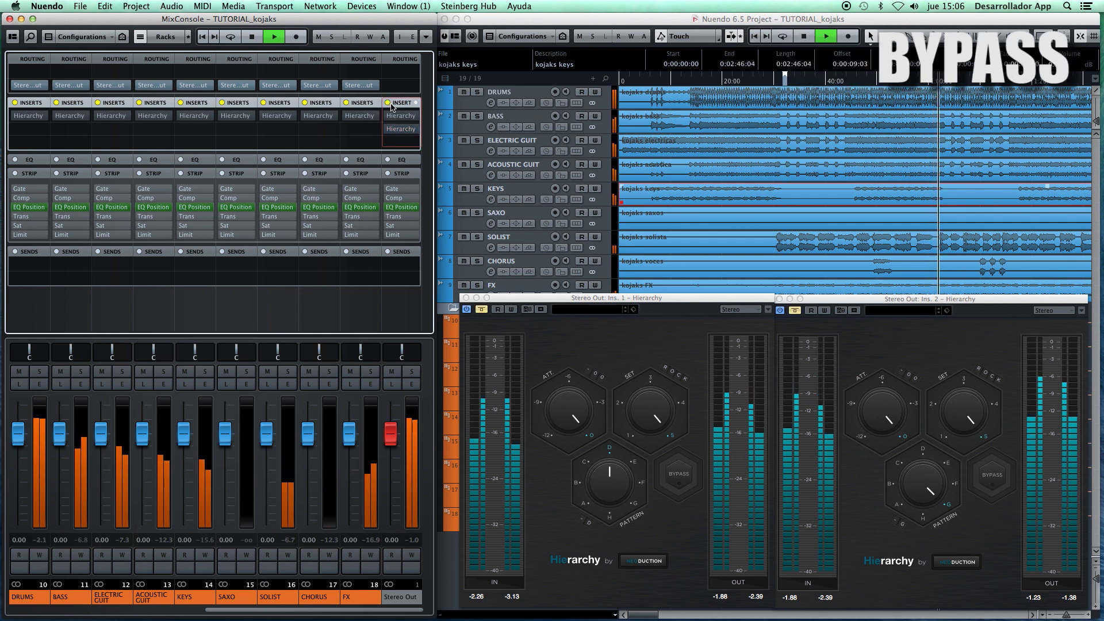
left_click(391, 105)
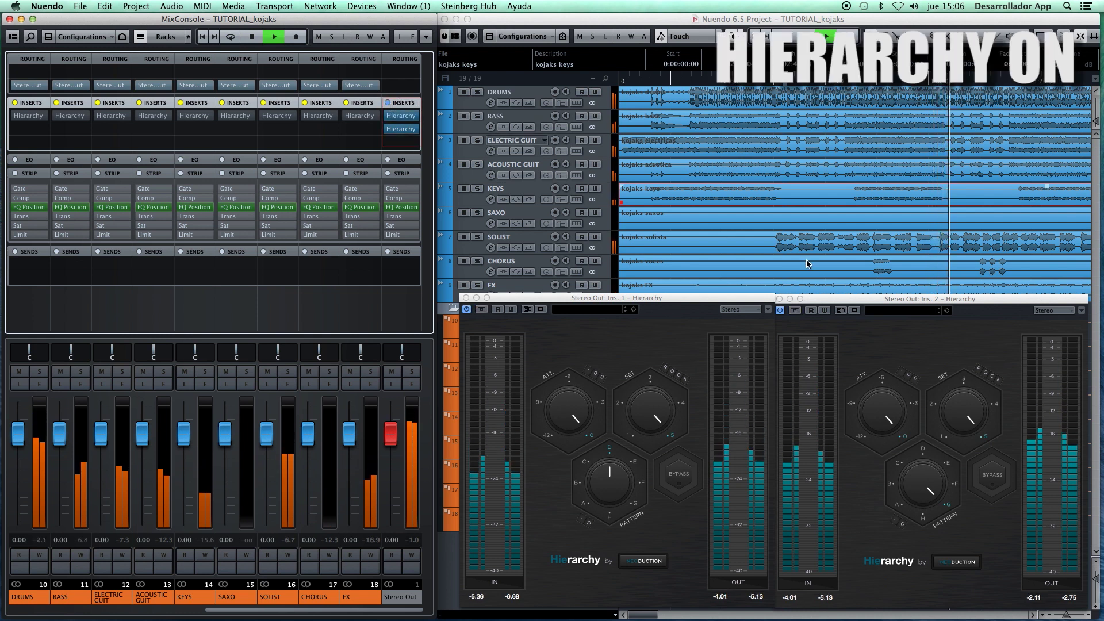
left_click_drag(758, 298, 758, 307)
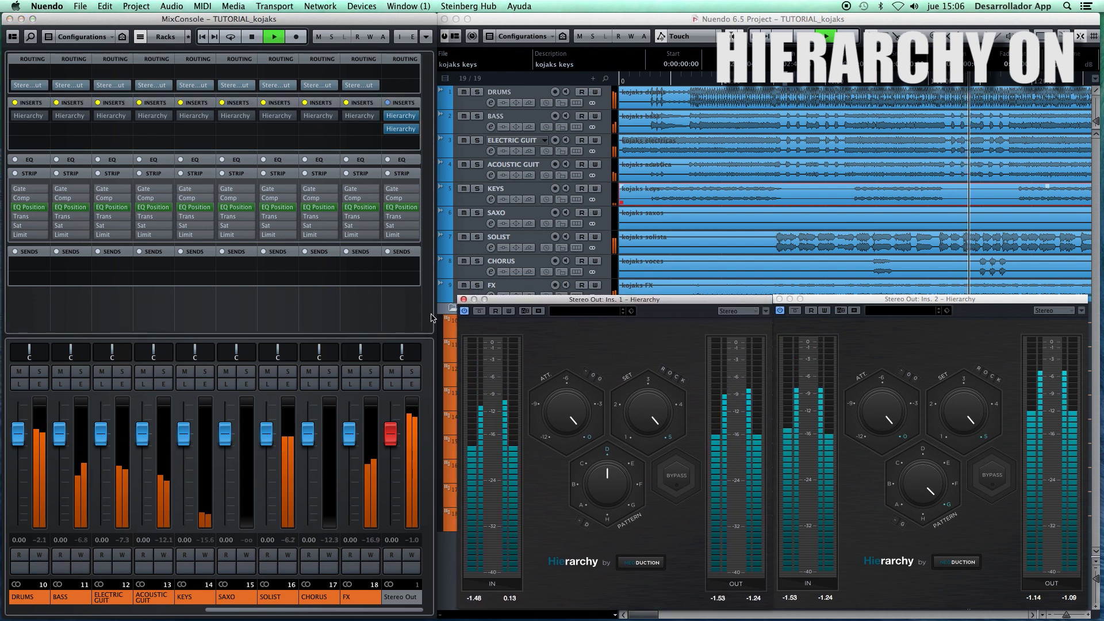
left_click(463, 298)
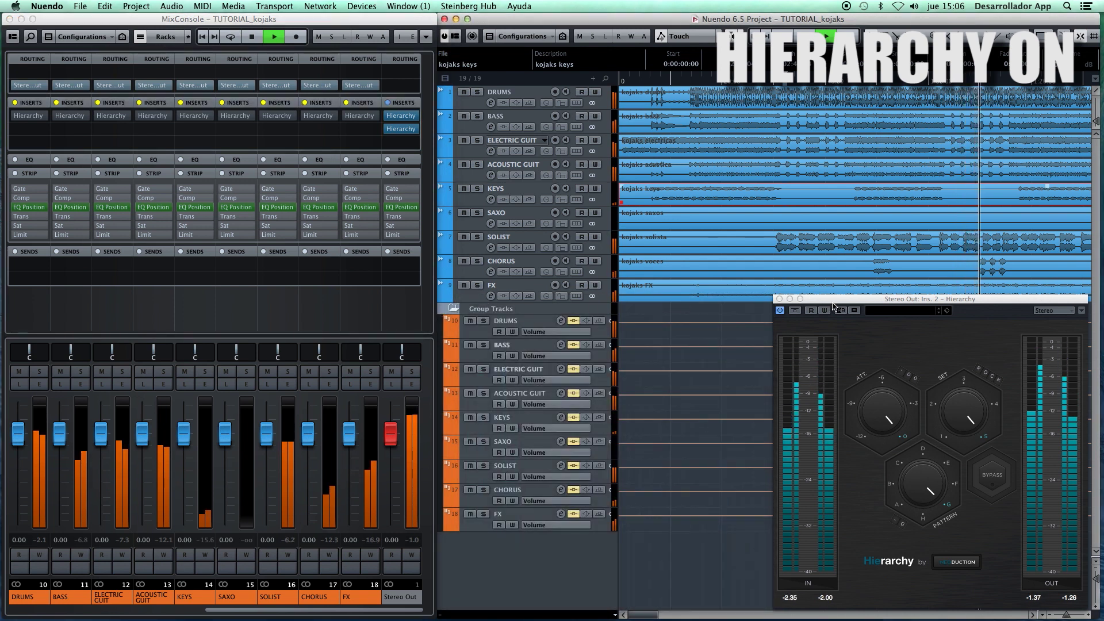
- Close the second Hierarchy editor and move the Stereo Out Hierarchy into insert slot 2
left_click(780, 298)
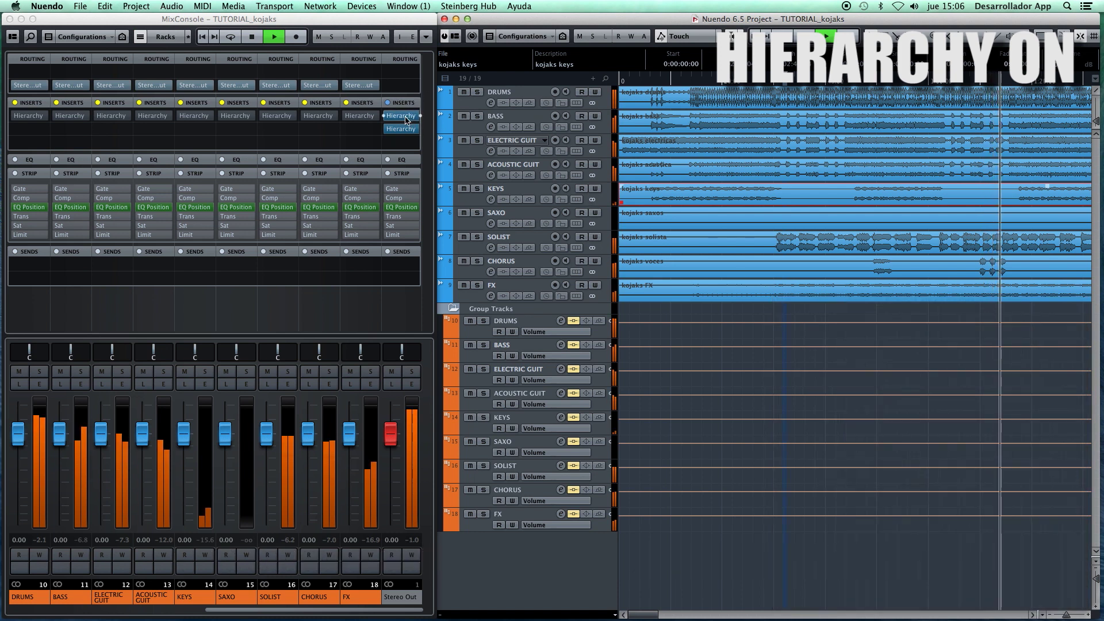
left_click(384, 118)
mouse_move(385, 117)
left_mouse_down()
mouse_move(404, 136)
mouse_move(383, 133)
left_mouse_up()
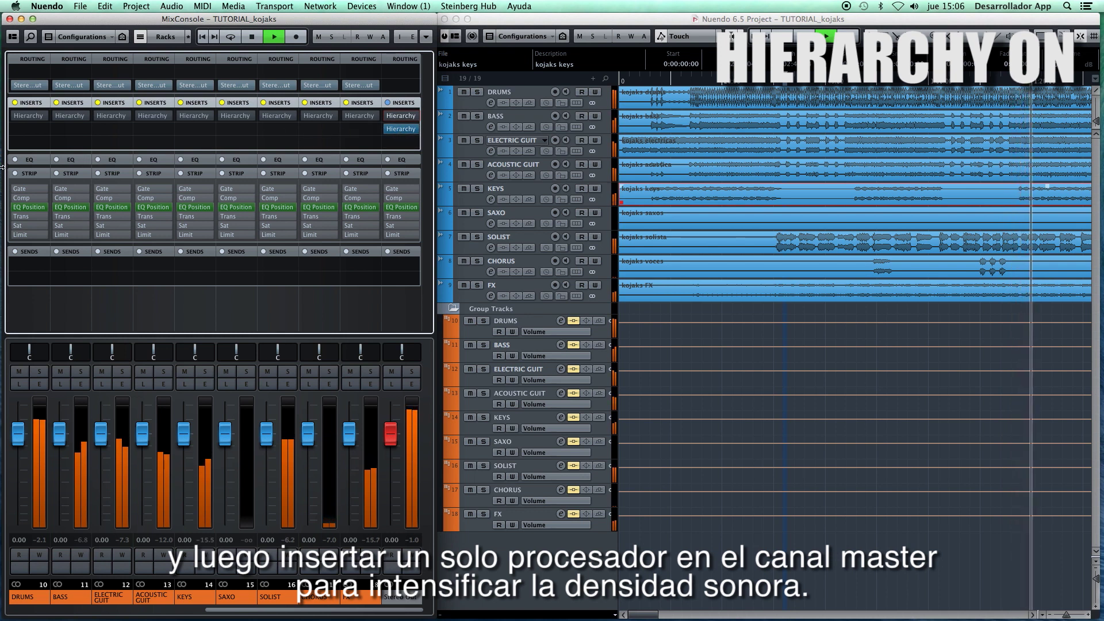
- Switch on the DRUMS group's Hierarchy with SET on ROCK and close its editor
left_click(28, 119)
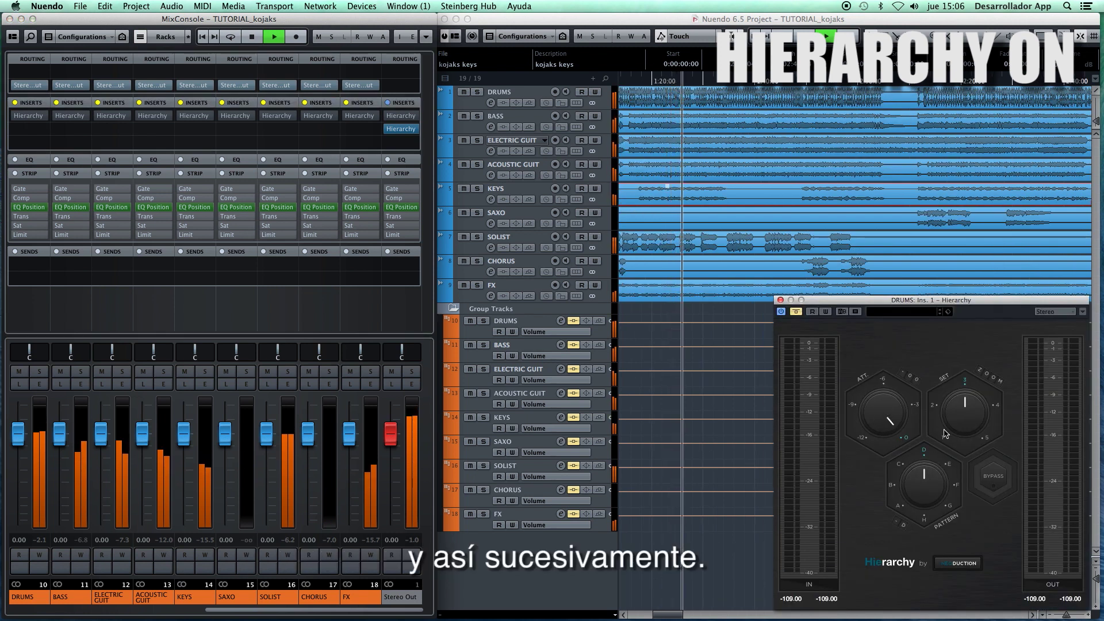
left_click_drag(960, 414, 957, 396)
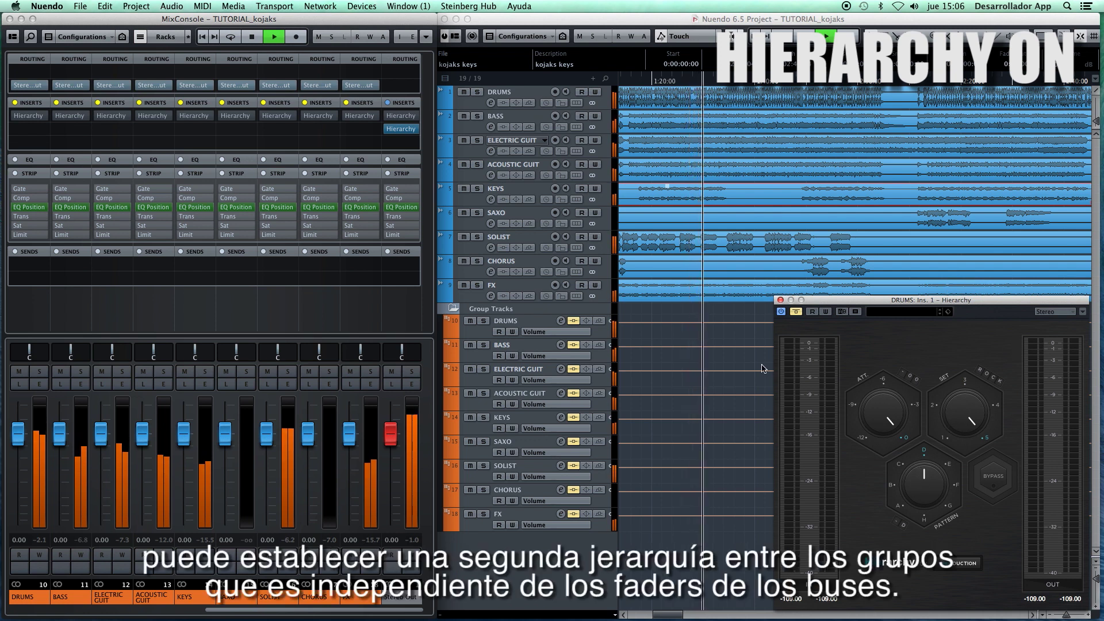
left_click(793, 311)
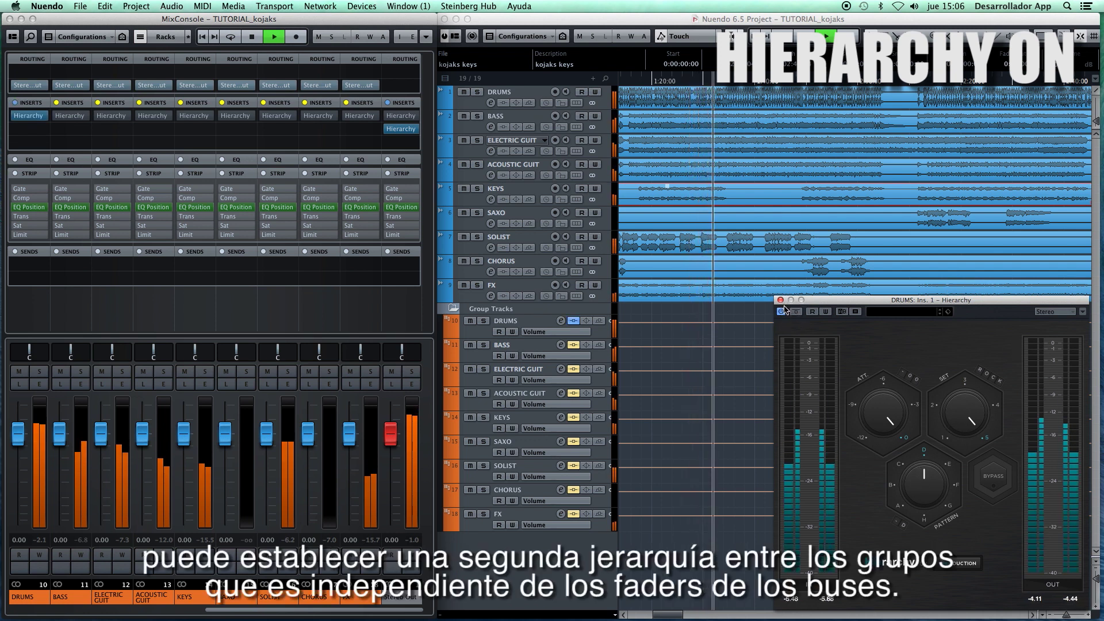
left_click(780, 300)
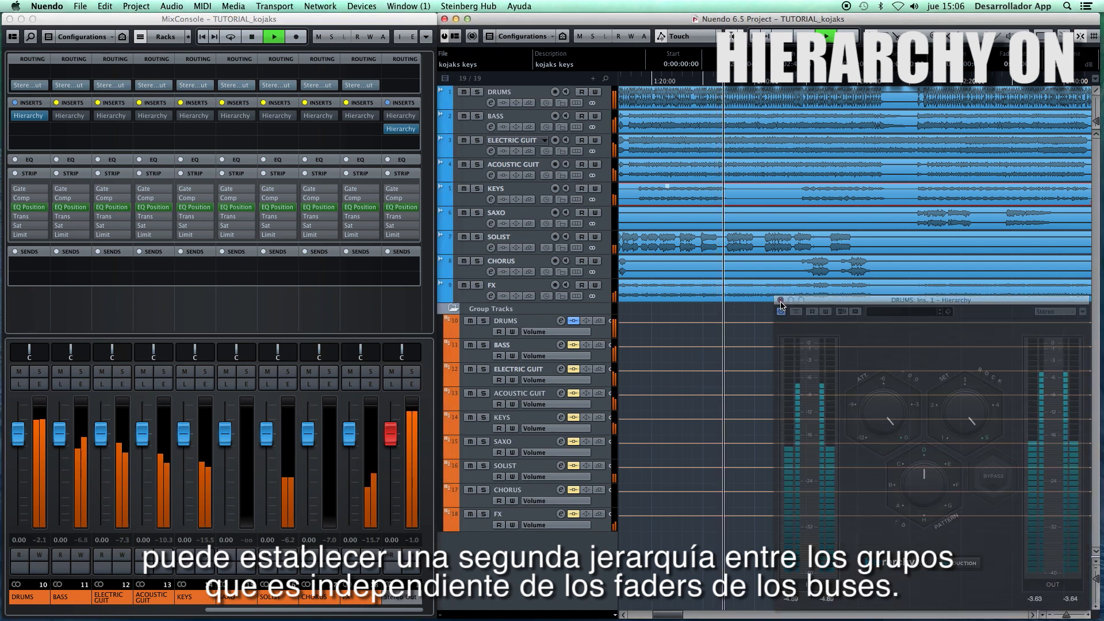
- Switch on the BASS group's Hierarchy with SET on ROCK and close its editor
left_click(67, 118)
left_click(69, 117)
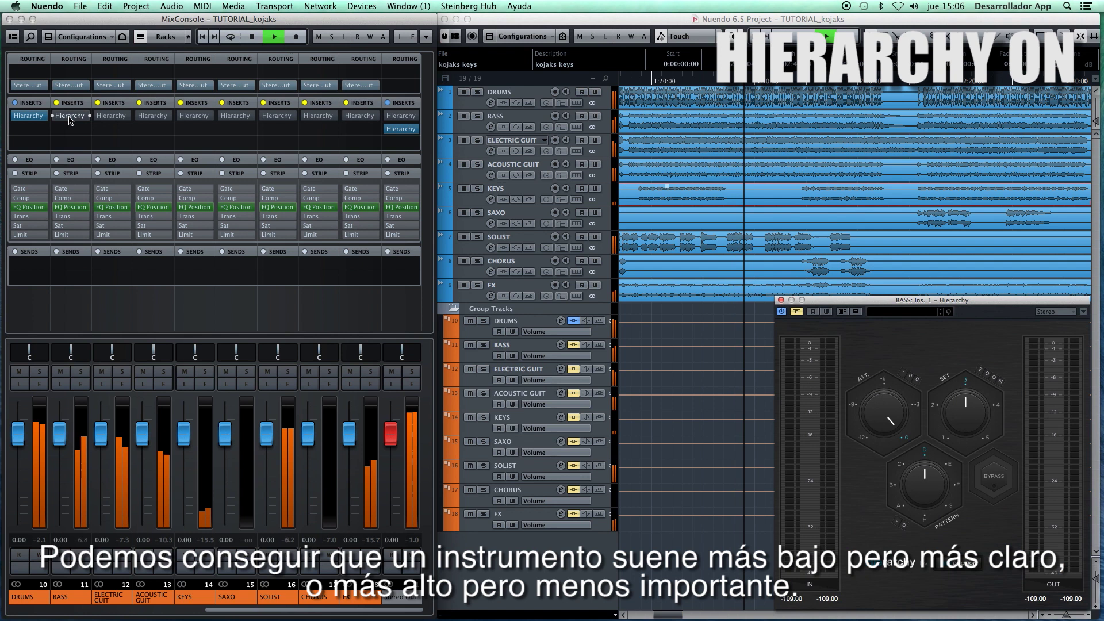
left_click(69, 117)
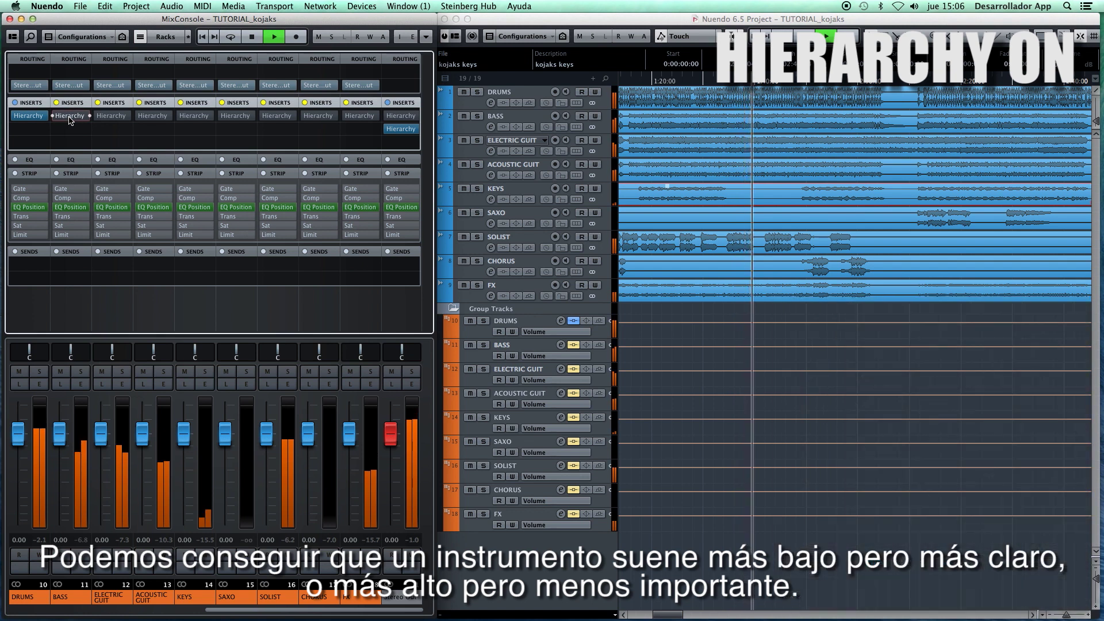
left_click(69, 116)
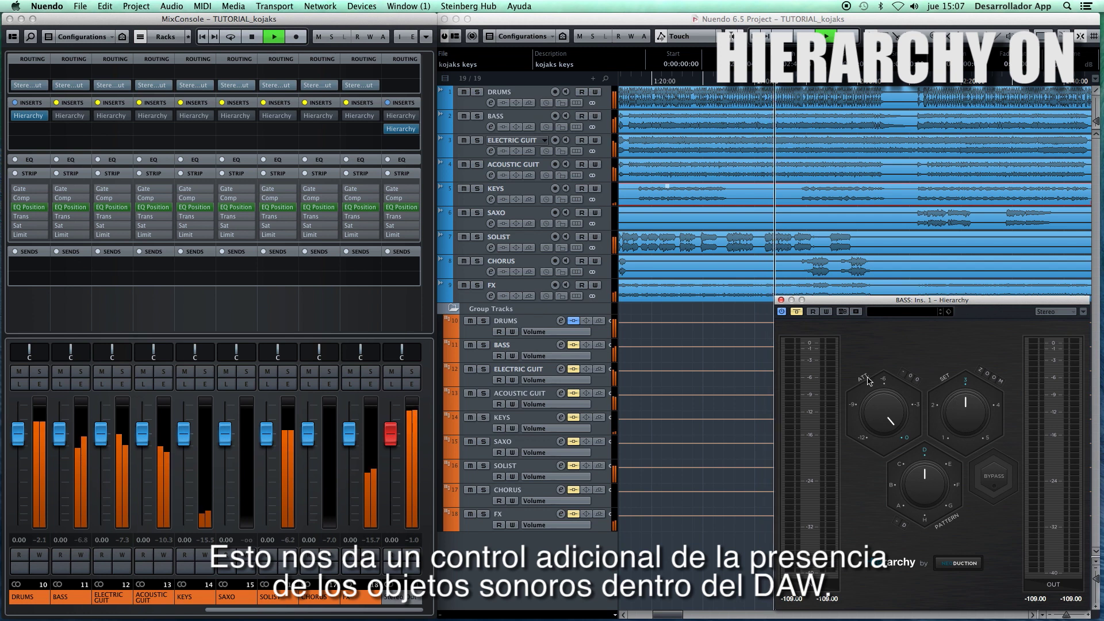
left_click(797, 311)
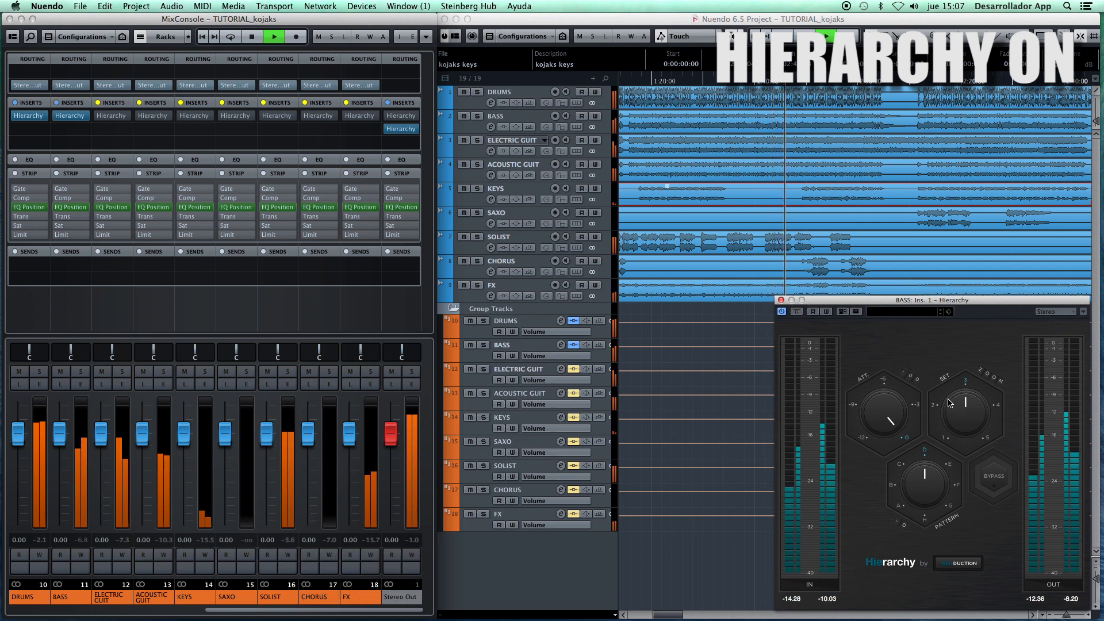
left_click_drag(949, 402, 953, 361)
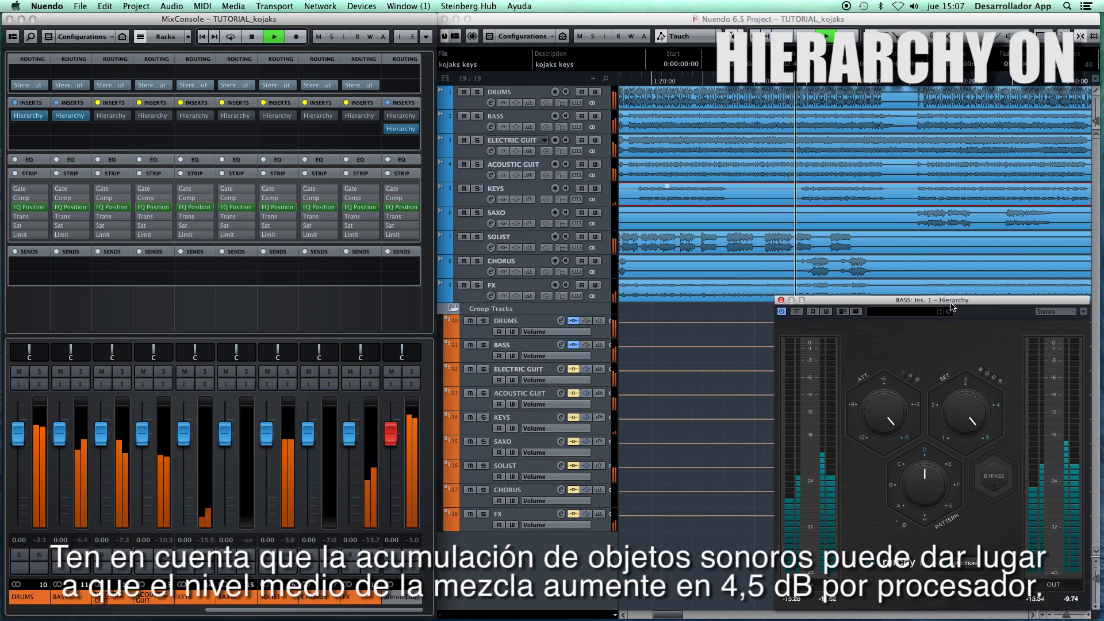
left_click(781, 300)
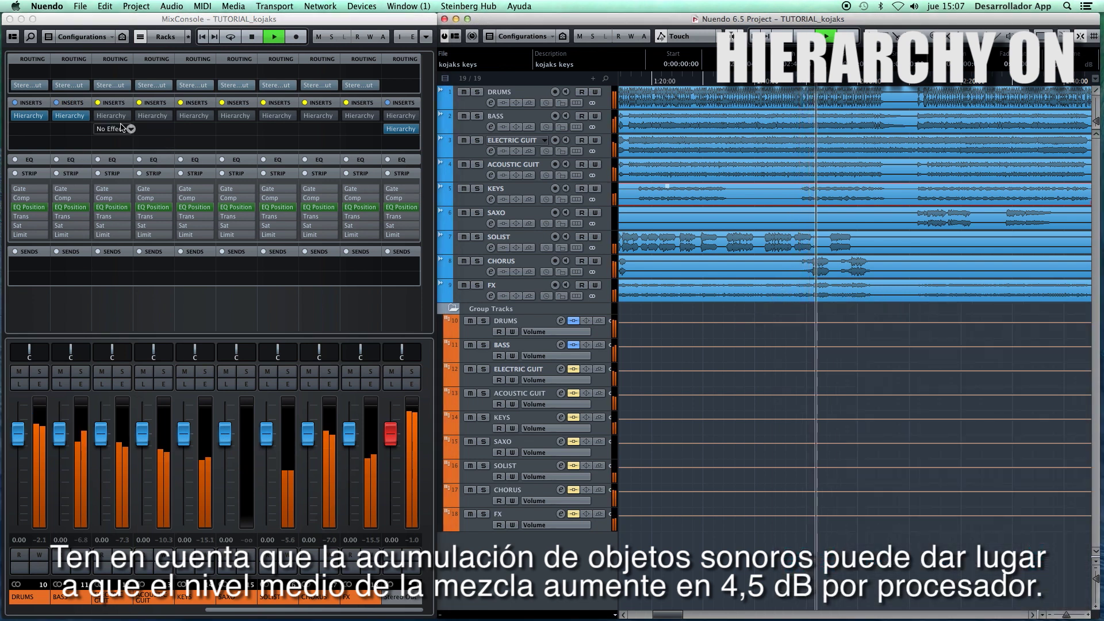
mouse_move(96, 119)
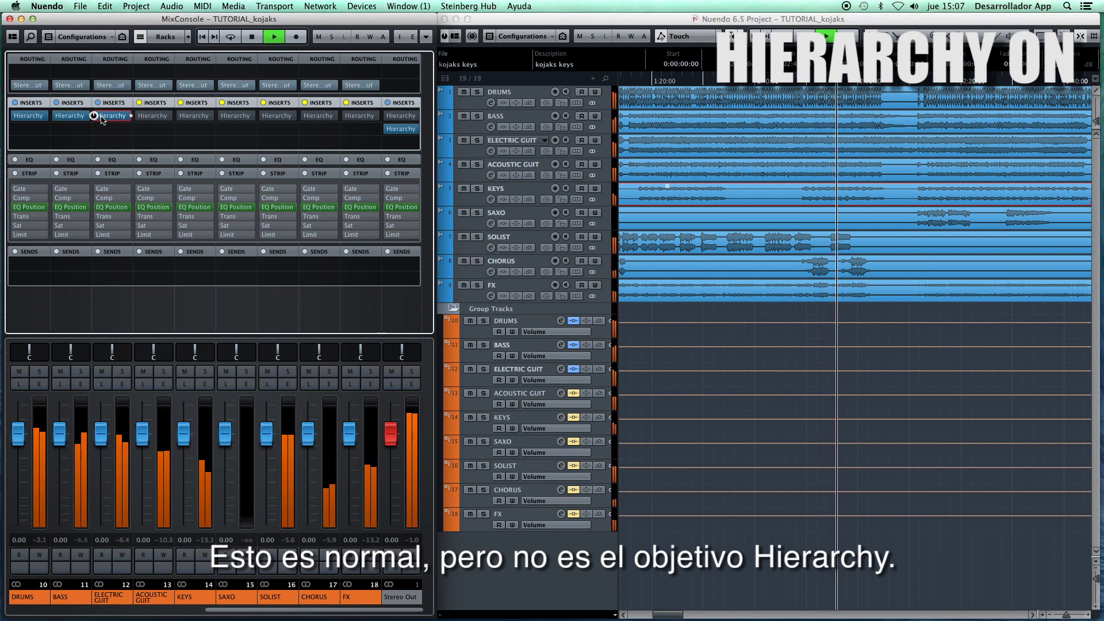
- Open the ELECTRIC GUIT insert's effect choices and close the CHORUS and SOLIST Hierarchy editors
left_click(139, 119)
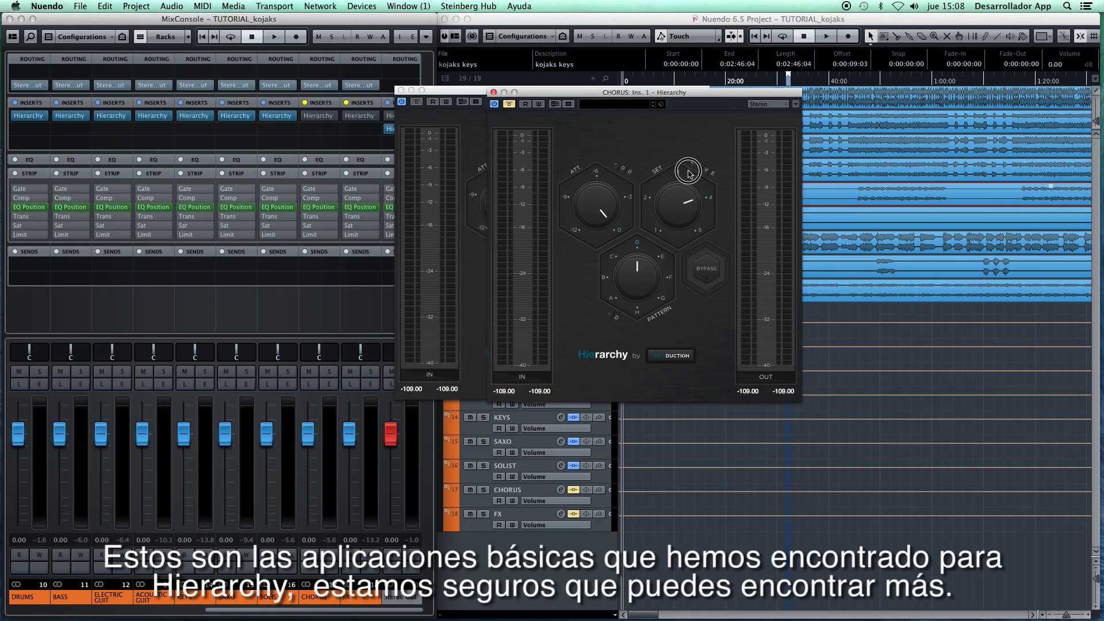
left_click(493, 92)
left_click(400, 91)
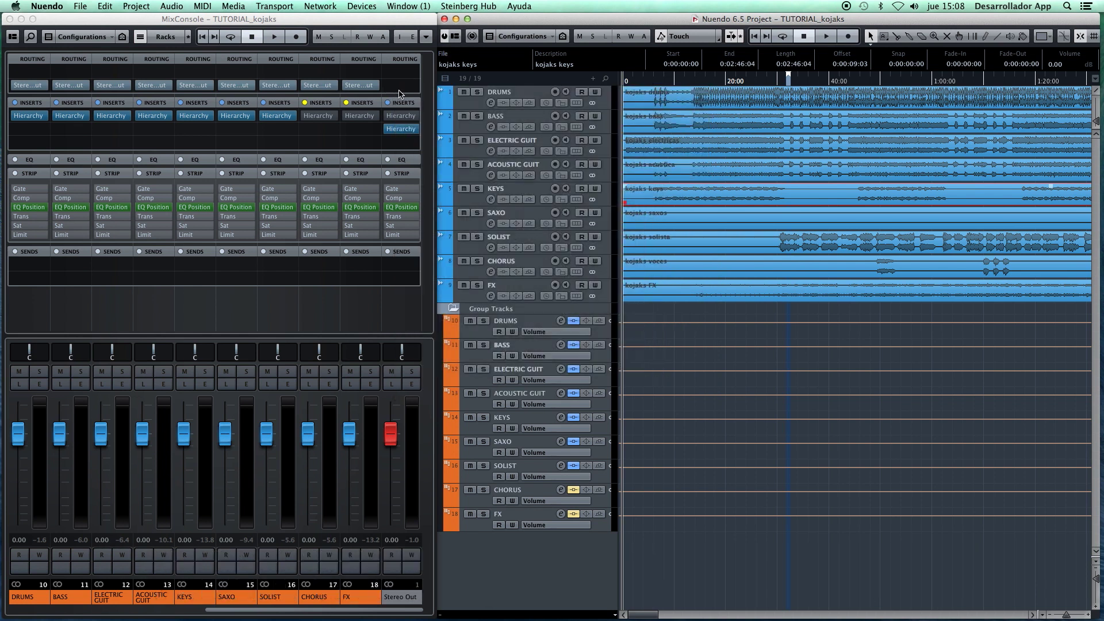
- Open and close the CHORUS and FX groups' Hierarchy editors in turn
left_click(324, 117)
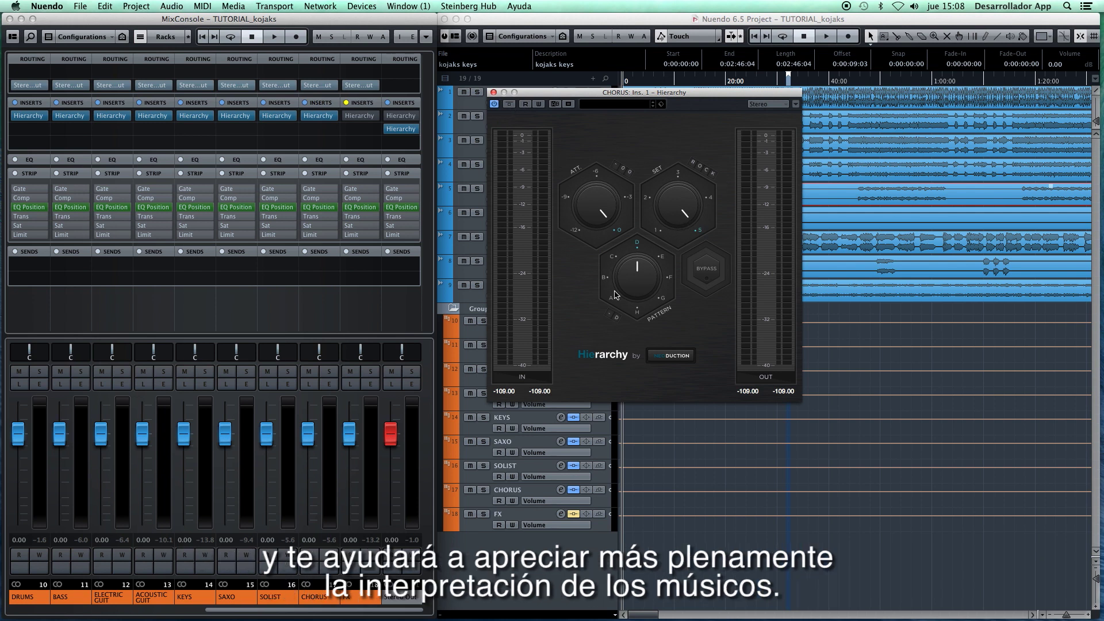
left_click(493, 93)
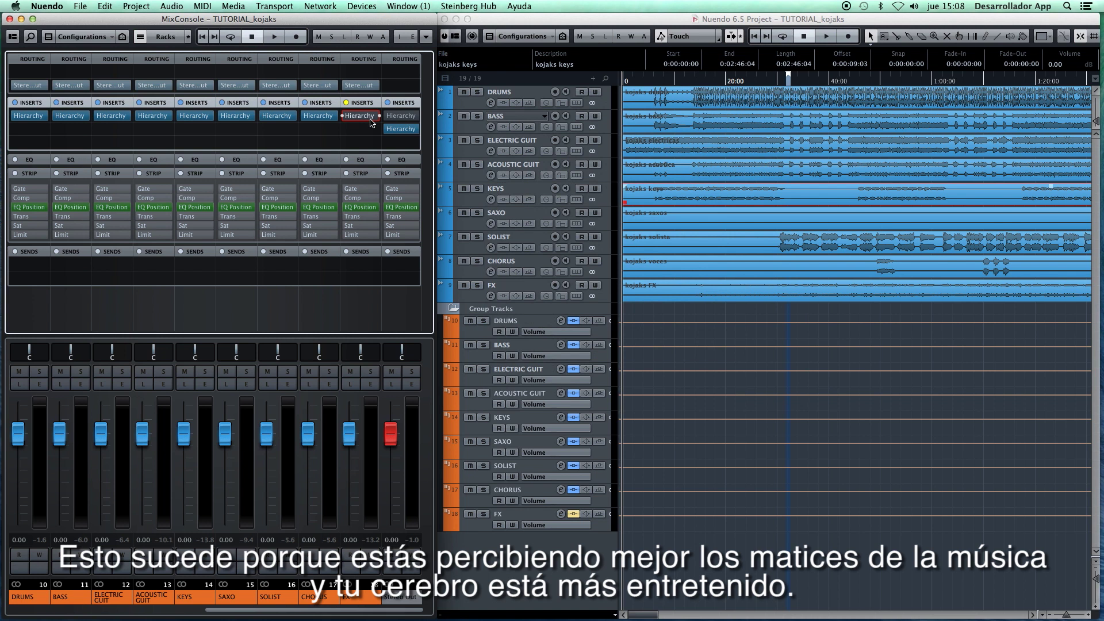
left_click(371, 121)
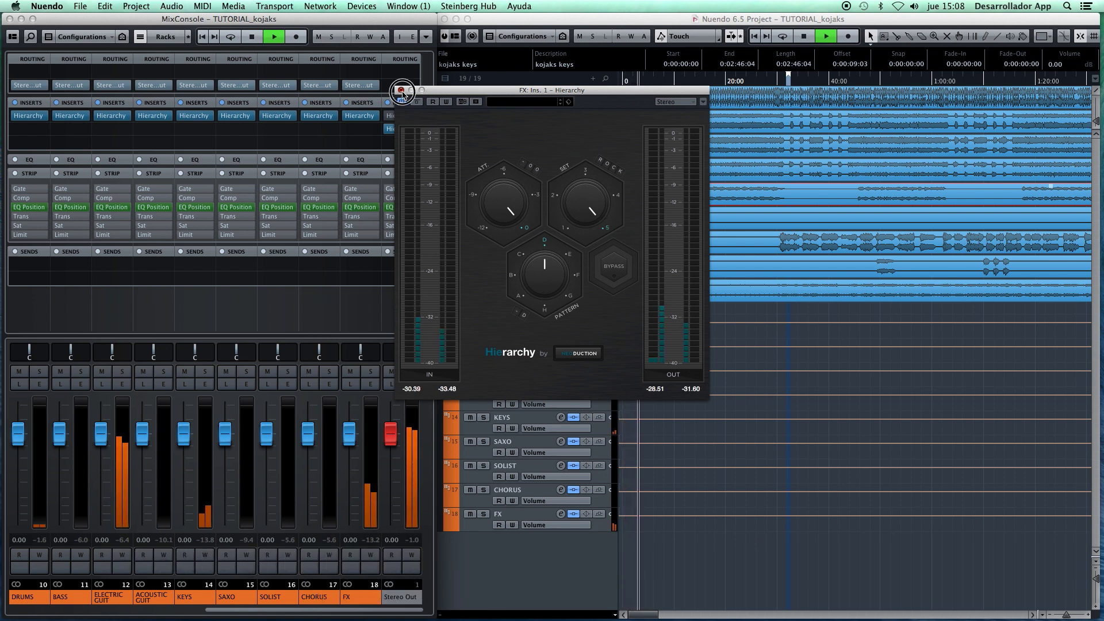
left_click(401, 90)
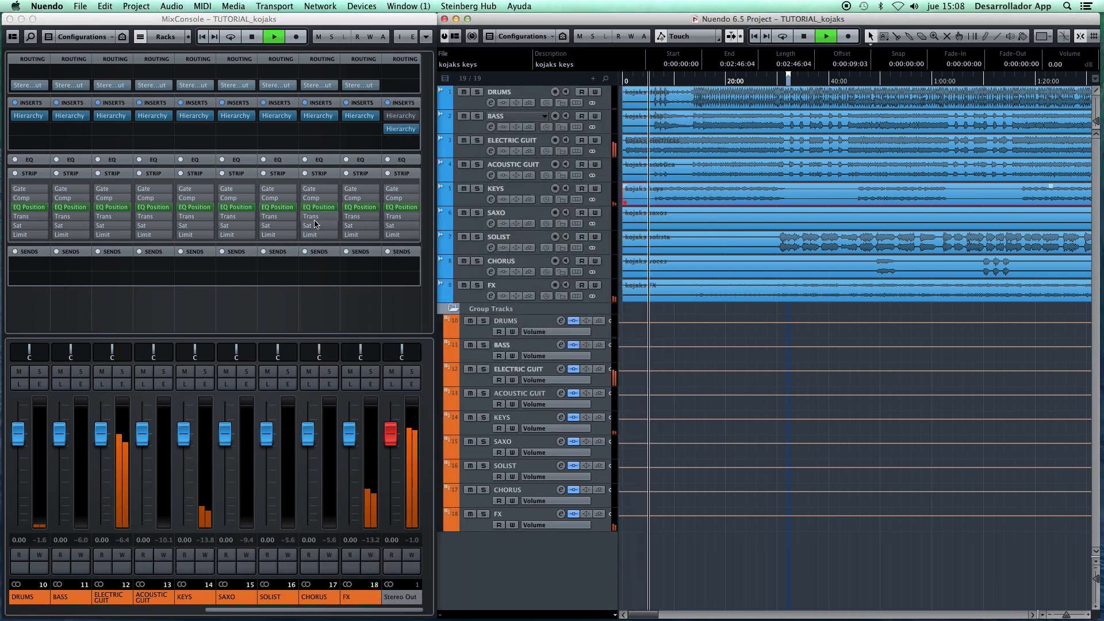